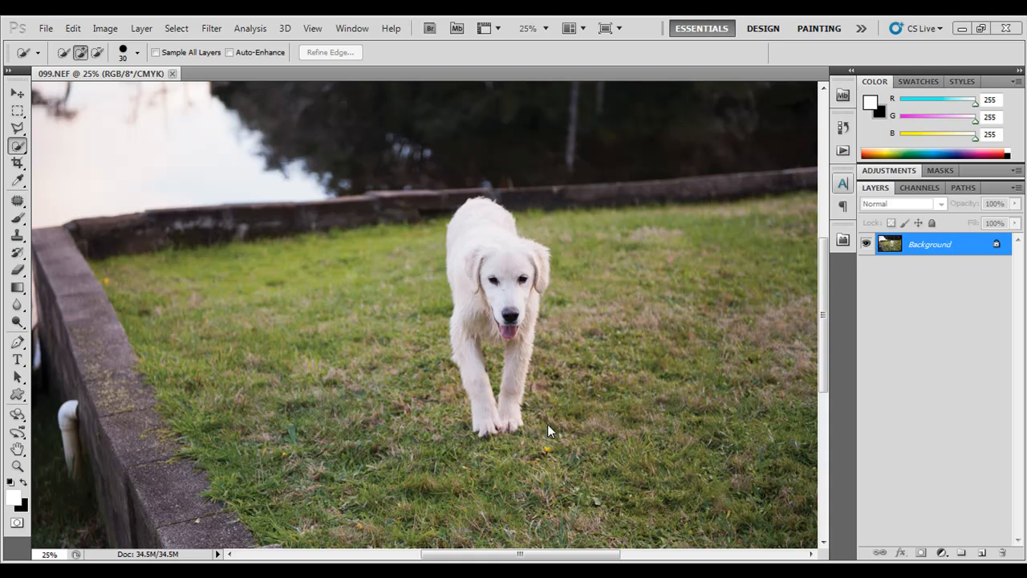
# Step: Select the whole white dog, including its eyes, body and legs, with the Quick Selection tool
pyautogui.rightClick(18, 146)
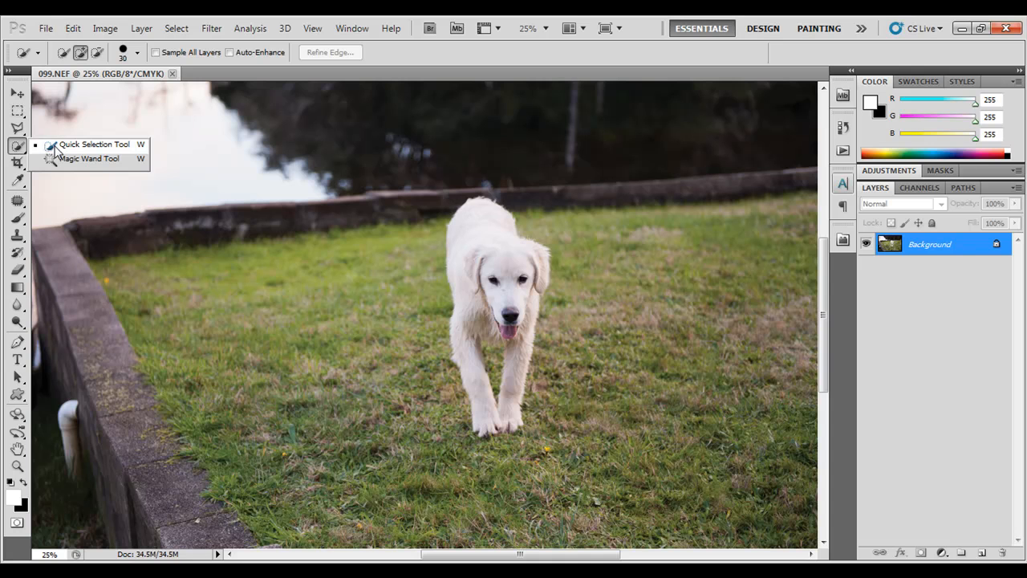
pyautogui.click(55, 146)
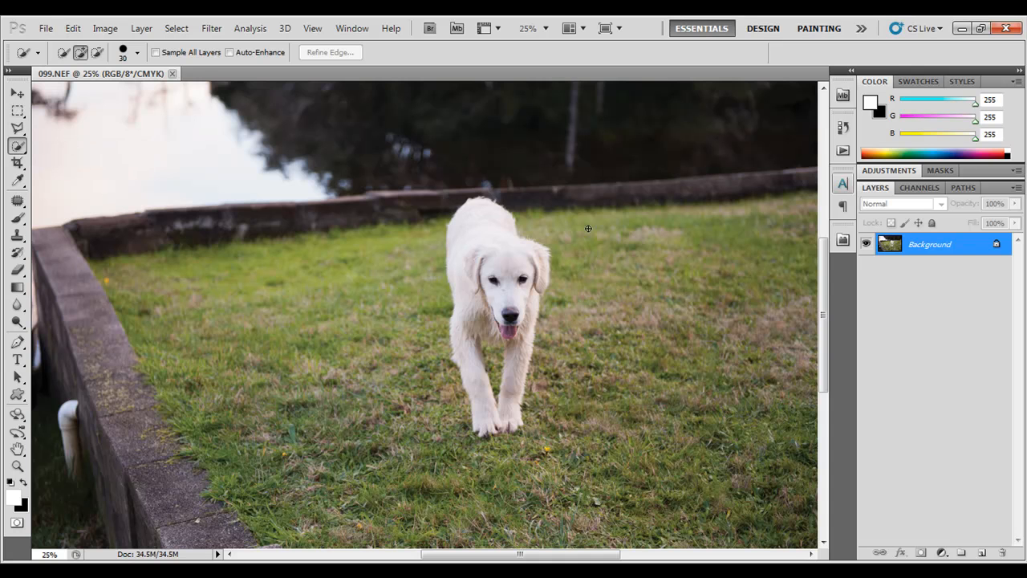
pyautogui.hotkey('ctrl', '+')
pyautogui.hotkey('ctrl', '+')
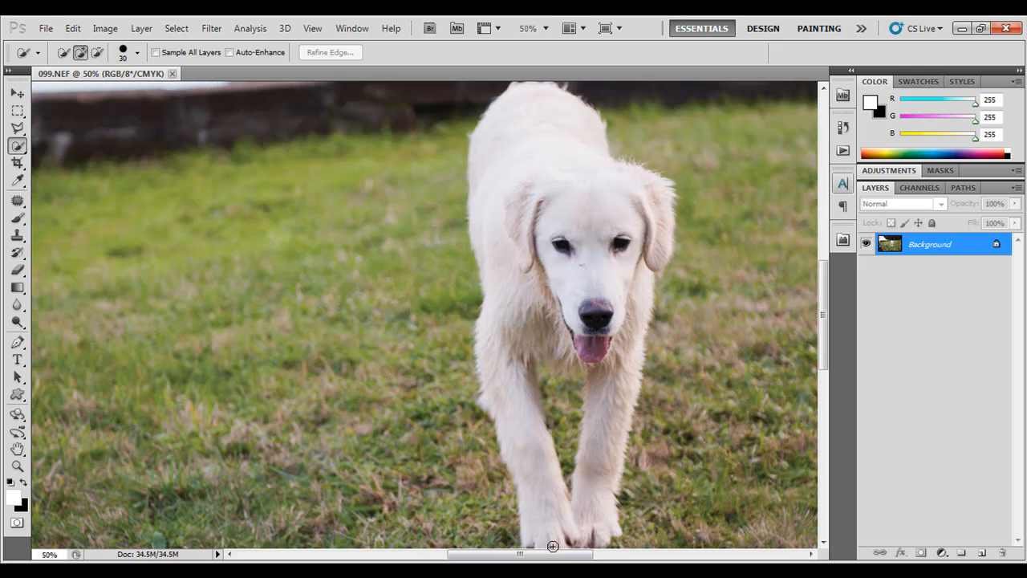
pyautogui.moveTo(555, 554); pyautogui.dragTo(580, 554)
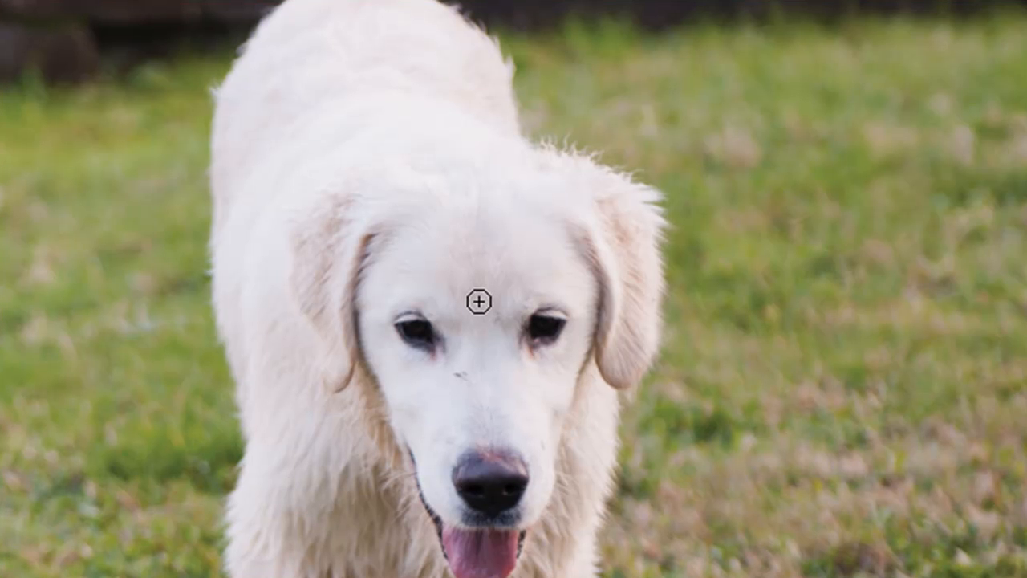
pyautogui.click(548, 325)
pyautogui.click(450, 212)
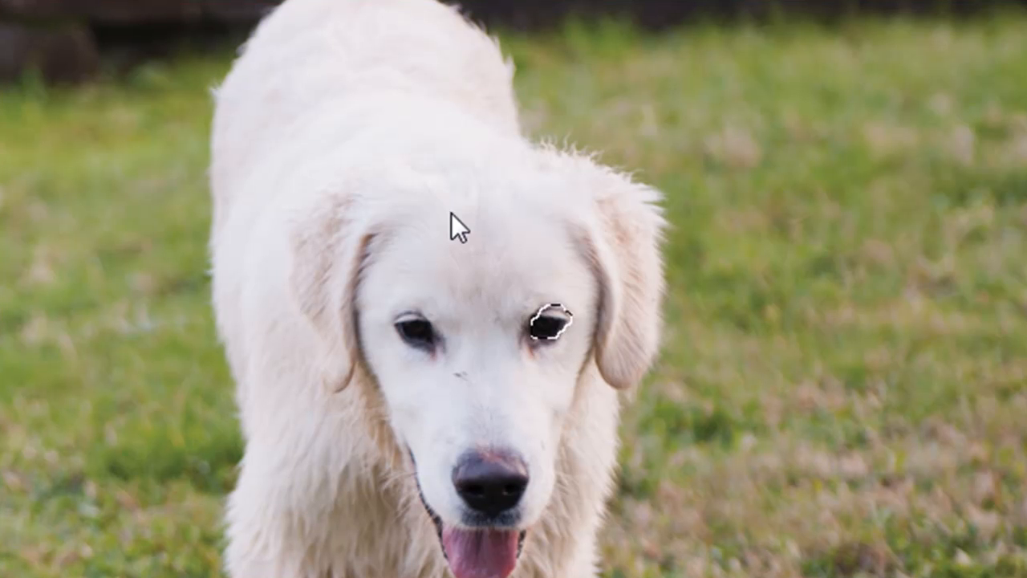
pyautogui.moveTo(458, 225); pyautogui.dragTo(470, 385)
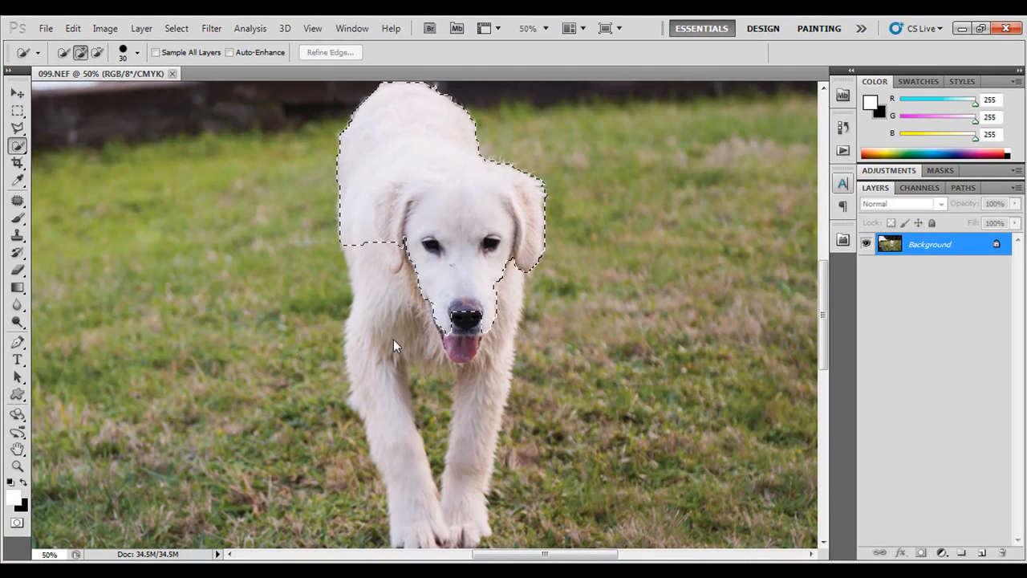
pyautogui.moveTo(387, 279); pyautogui.dragTo(383, 305)
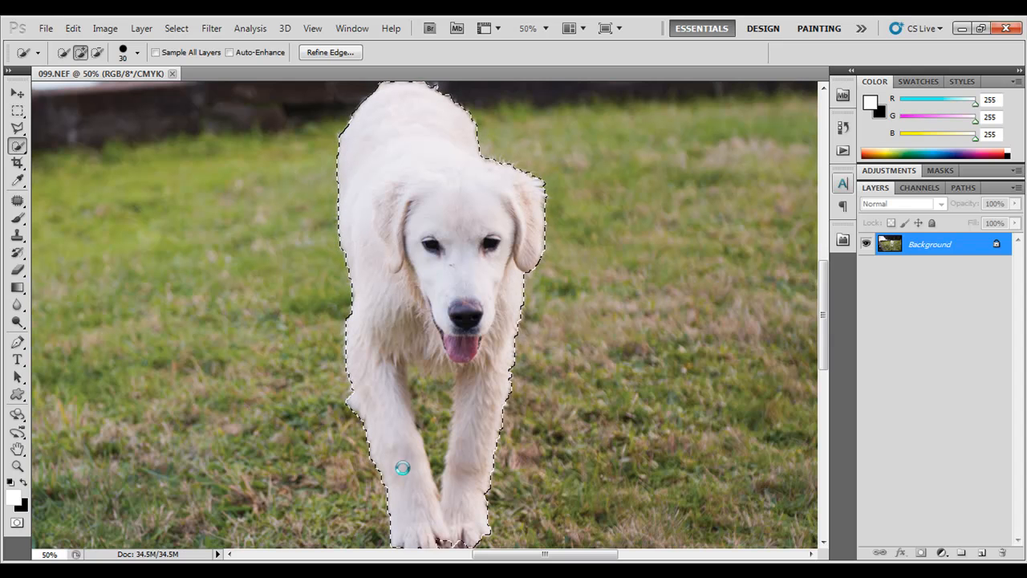
# Step: Clean up the selection edge by removing the stray patch of grass beside the top of the dog's head
pyautogui.moveTo(824, 339); pyautogui.dragTo(822, 362)
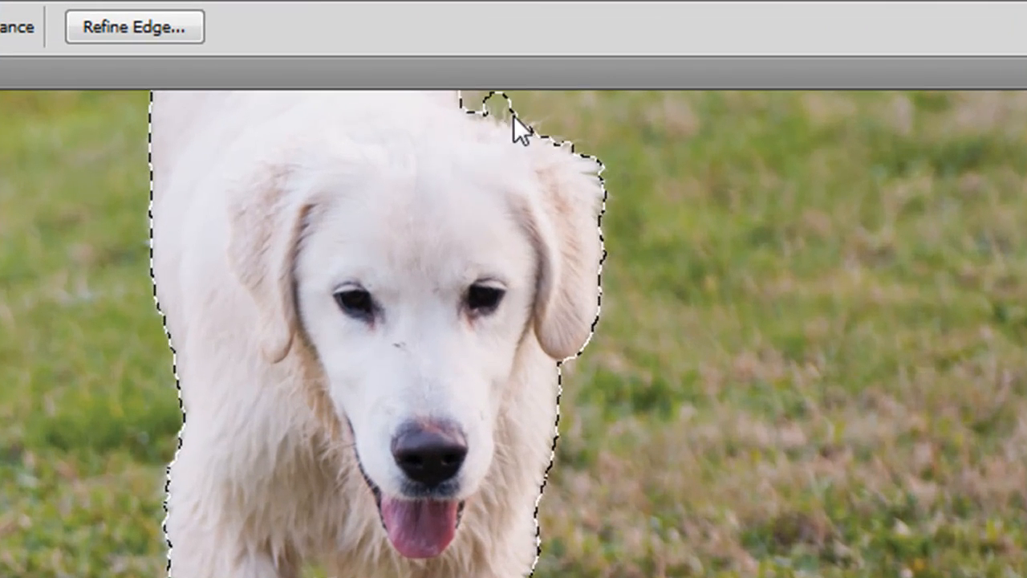
pyautogui.keyDown('alt'); pyautogui.click(513, 117); pyautogui.keyUp('alt')
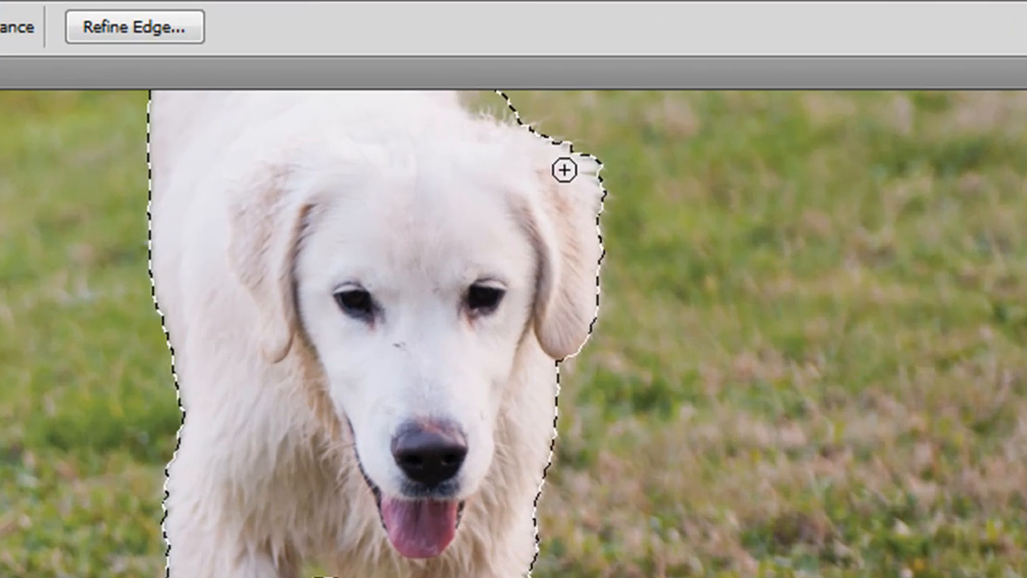
pyautogui.hotkey('ctrl', 'z')
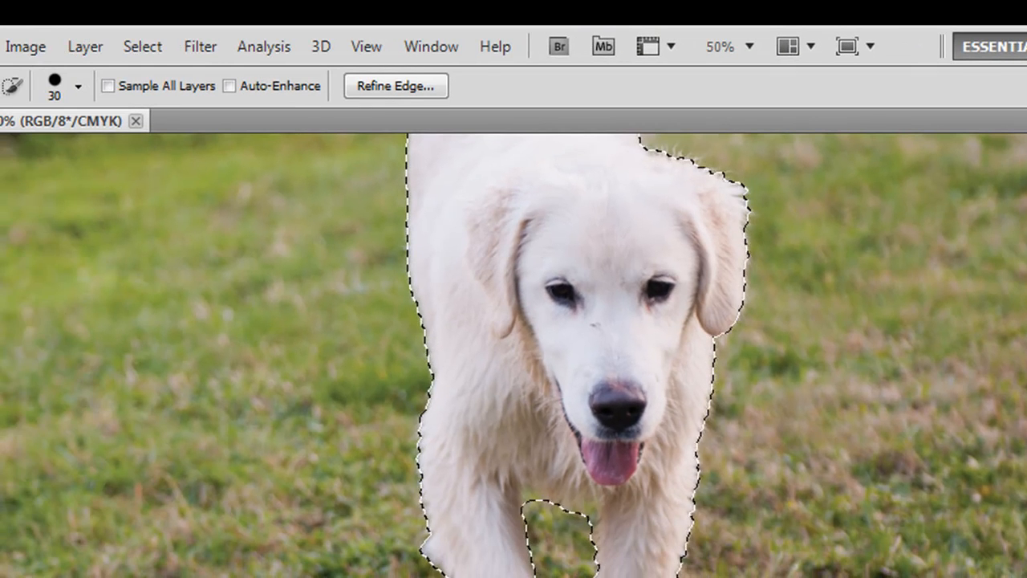
# Step: Expand the dog selection by 8 pixels
pyautogui.scroll(5, 514, 354)
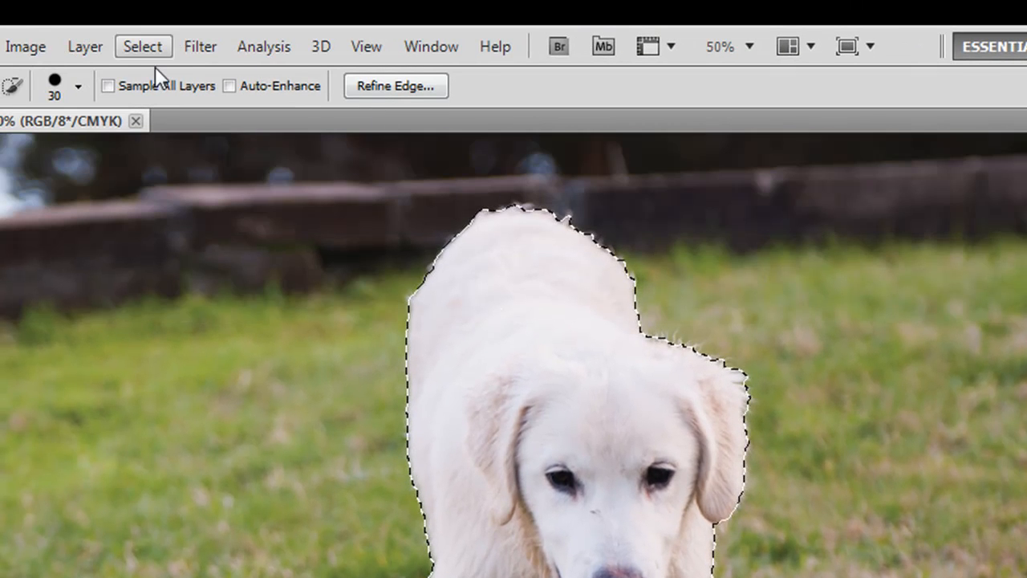
pyautogui.click(142, 46)
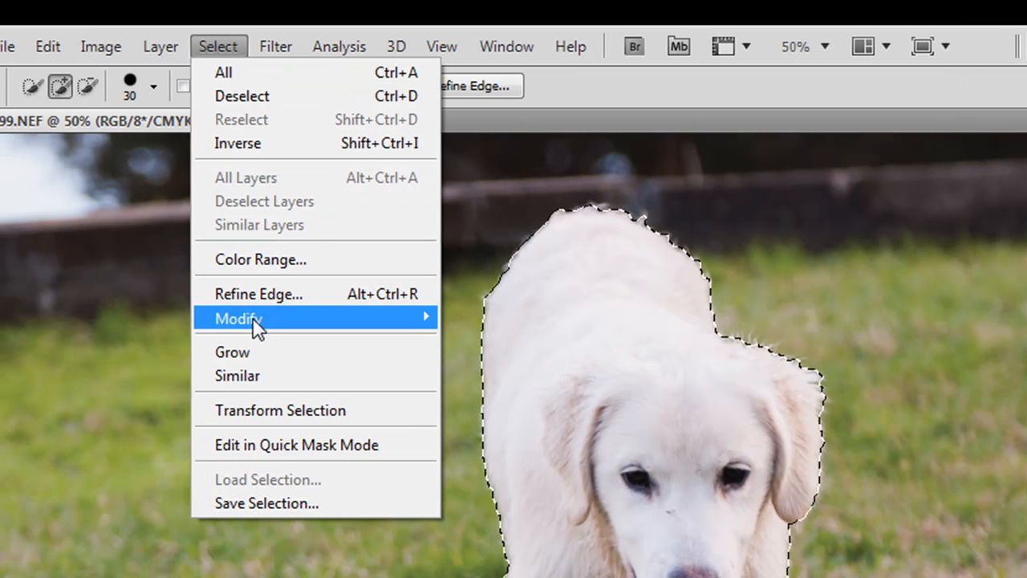
pyautogui.moveTo(252, 321)
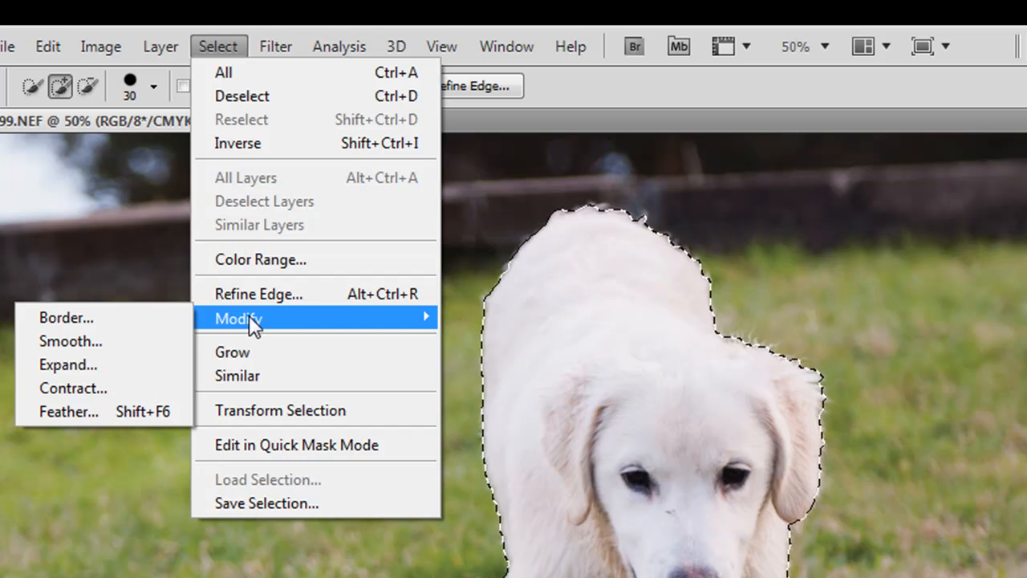
pyautogui.click(124, 359)
pyautogui.moveTo(815, 289); pyautogui.dragTo(997, 202)
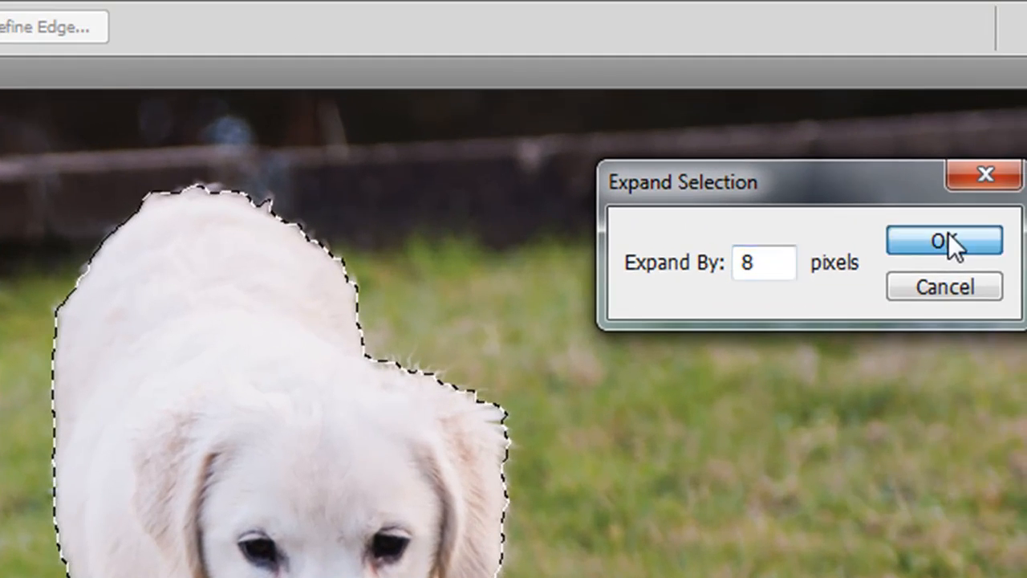
pyautogui.click(948, 232)
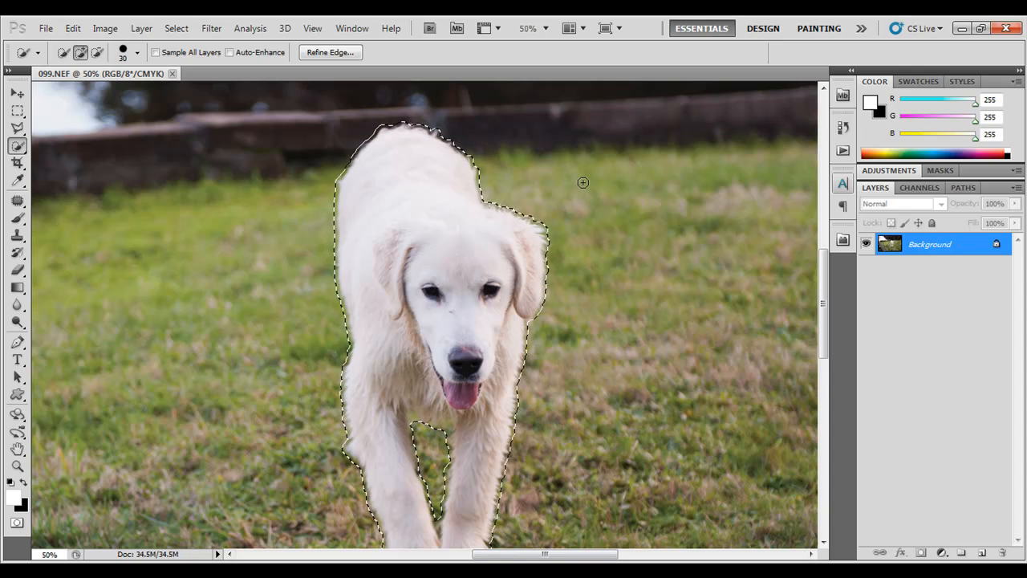
# Step: Fill the dog selection using Content-Aware contents, with Normal blending mode and 100% opacity
pyautogui.moveTo(822, 273)
pyautogui.mouseDown()
pyautogui.moveTo(827, 317)
pyautogui.moveTo(825, 273)
pyautogui.mouseUp()
pyautogui.hotkey('ctrl', '-')
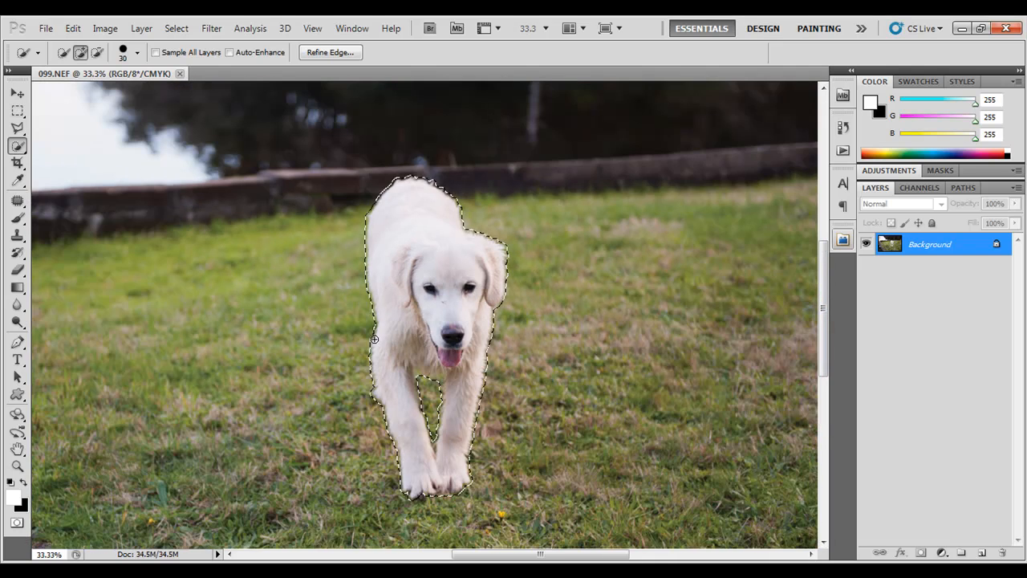
pyautogui.hotkey('ctrl', '-')
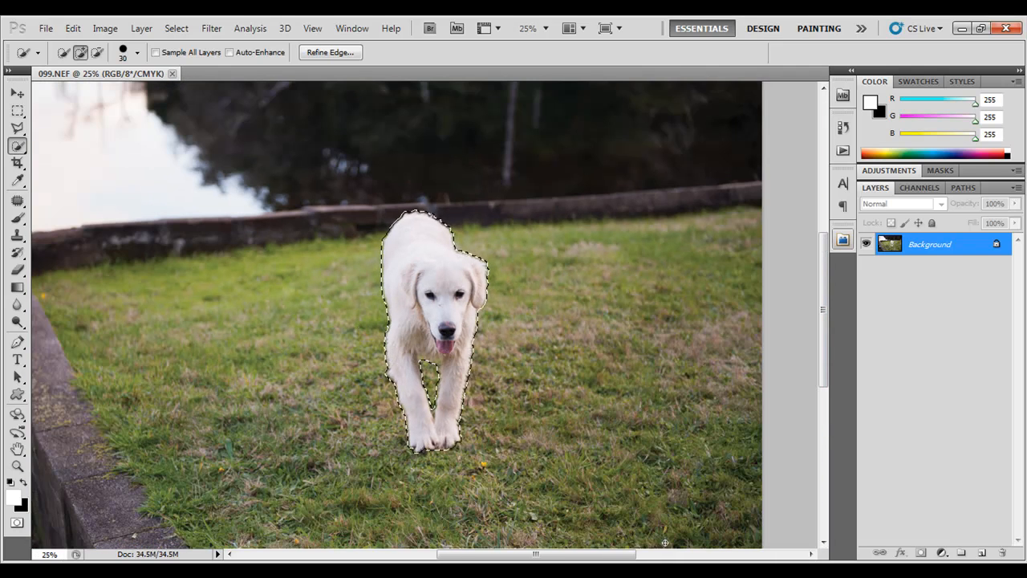
pyautogui.moveTo(535, 554); pyautogui.dragTo(497, 557)
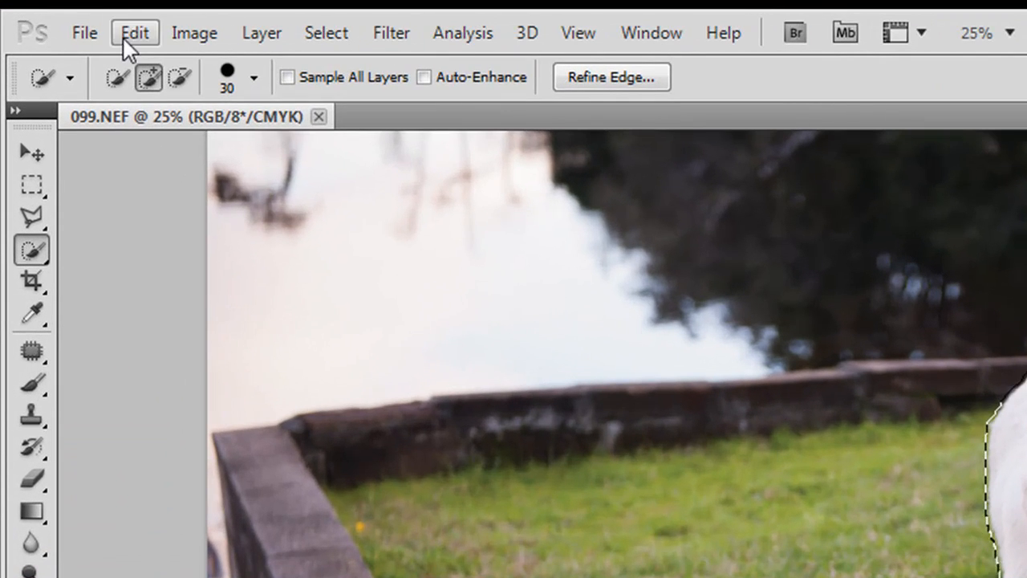
pyautogui.click(100, 33)
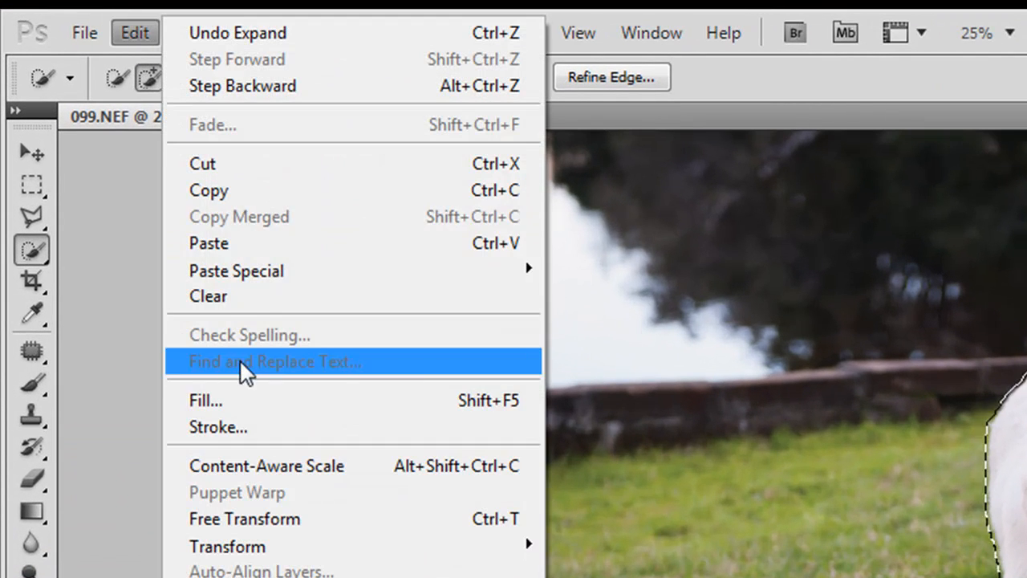
pyautogui.click(241, 394)
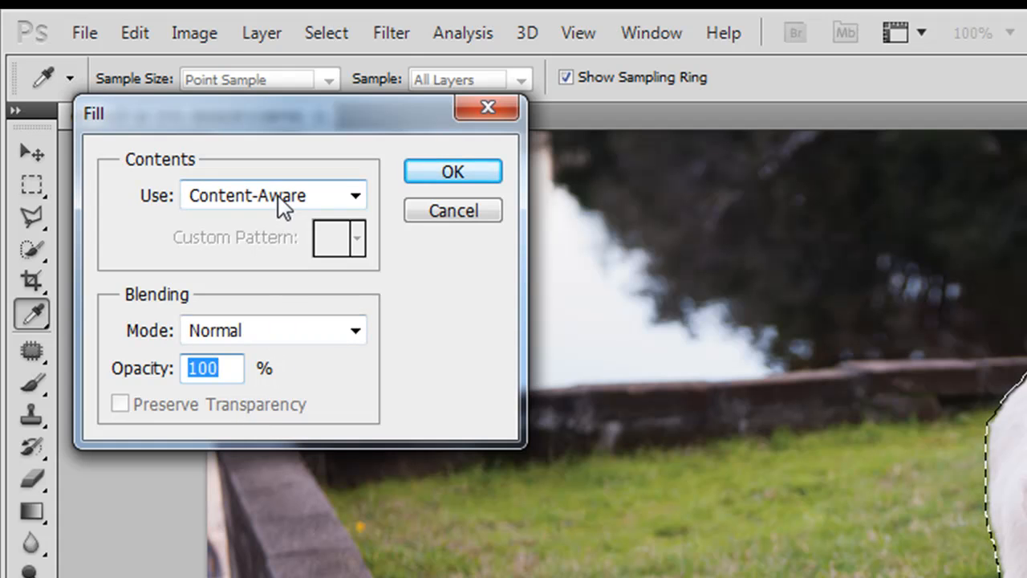
pyautogui.click(285, 205)
pyautogui.click(154, 200)
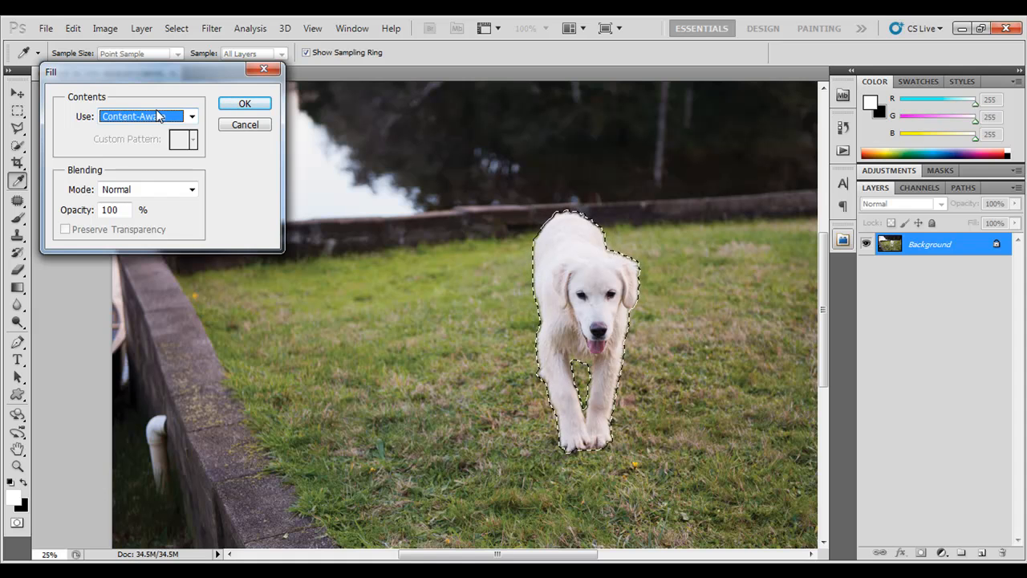
pyautogui.press('Tab')
pyautogui.press('Tab')
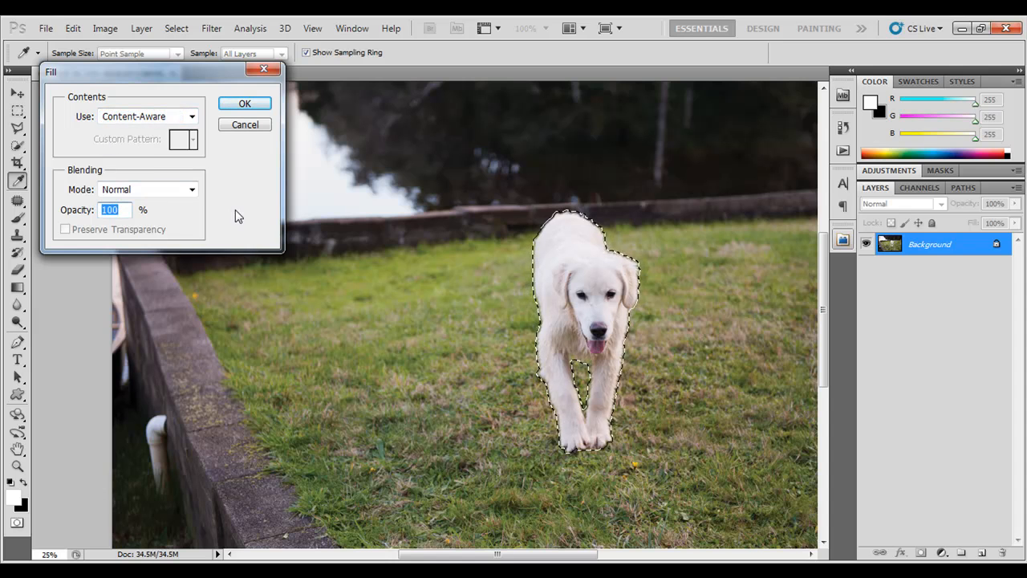
pyautogui.click(246, 104)
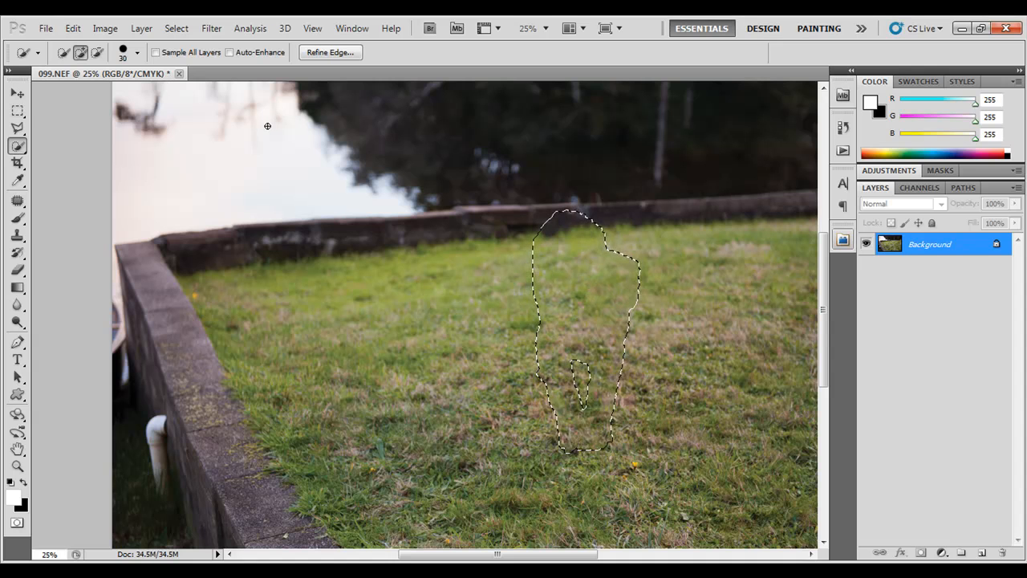
# Step: Deselect the filled area with the Rectangular Marquee tool and inspect the grass and wall where the dog stood
pyautogui.click(17, 111)
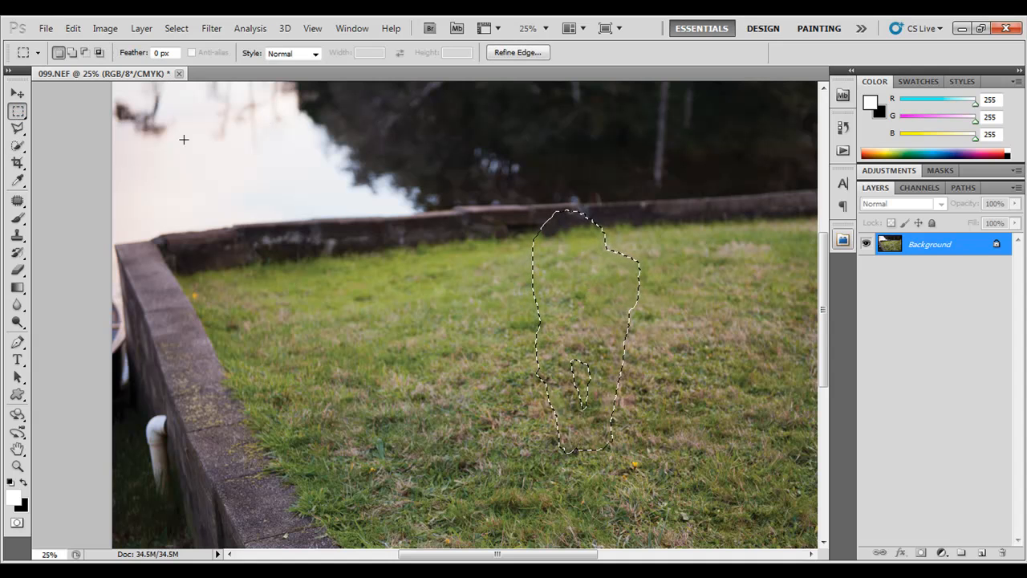
pyautogui.click(466, 201)
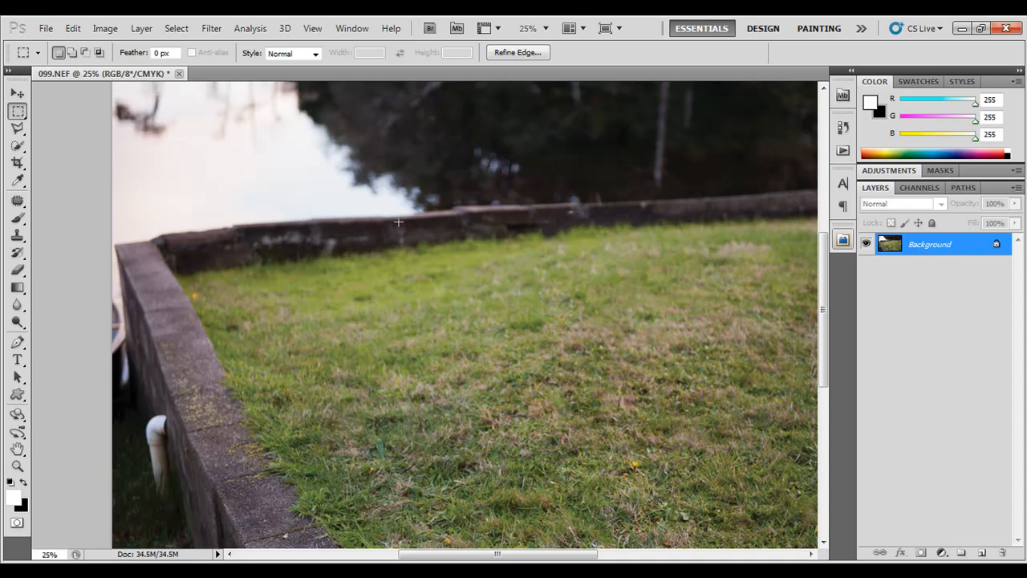
pyautogui.hotkey('ctrl', '-')
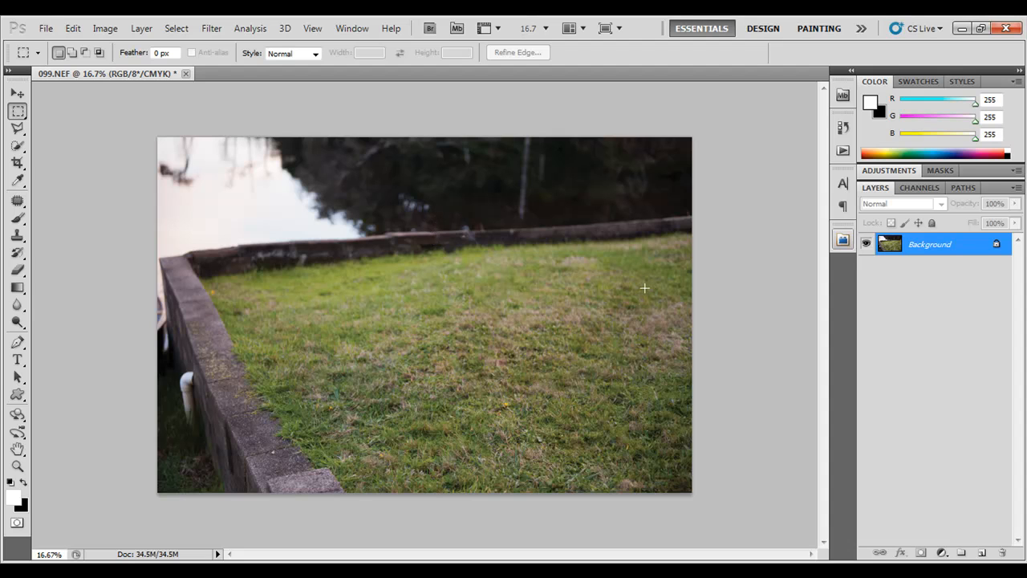
pyautogui.hotkey('ctrl', '+')
pyautogui.hotkey('ctrl', '+')
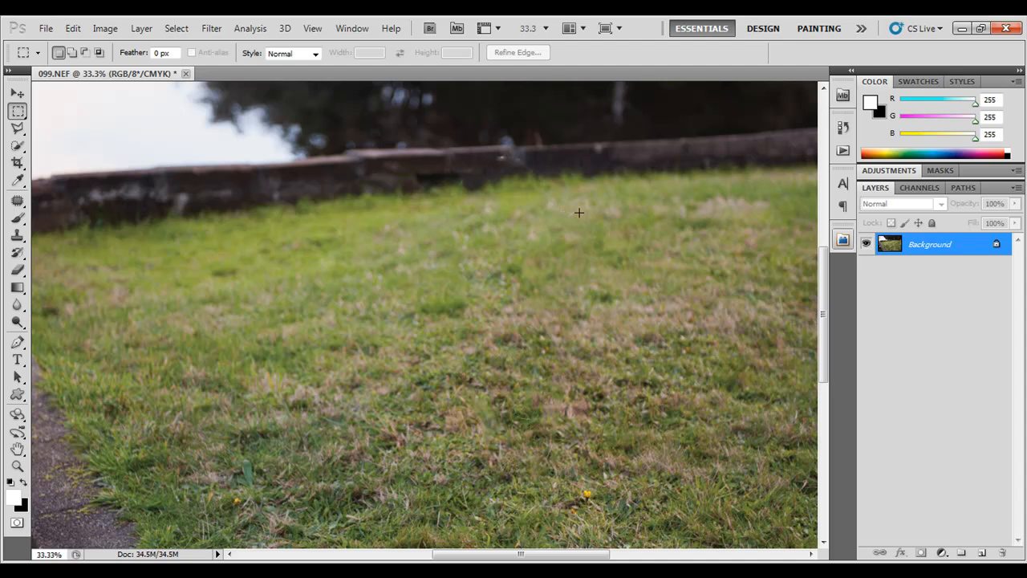
pyautogui.hotkey('ctrl', '-')
pyautogui.hotkey('ctrl', '-')
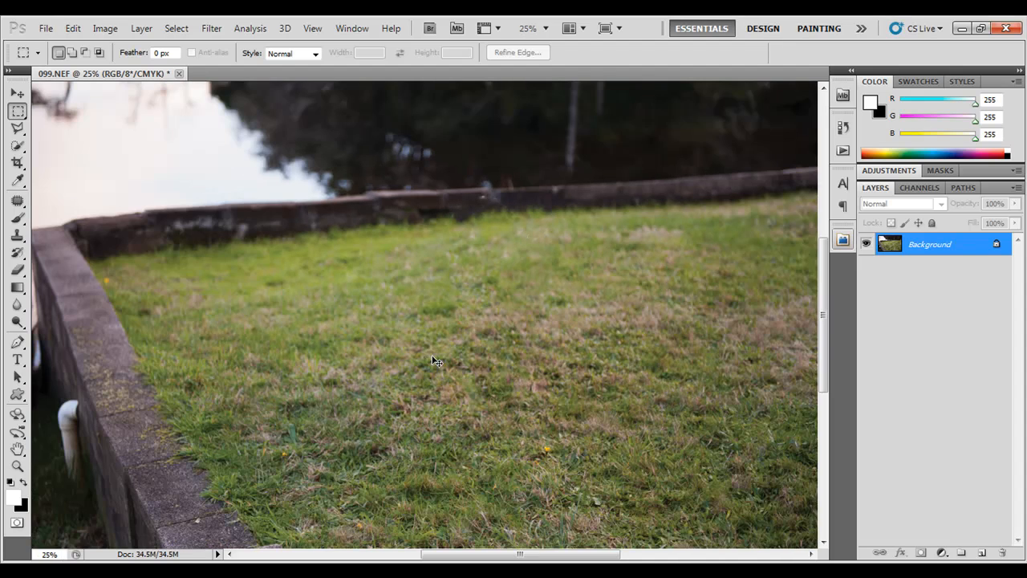